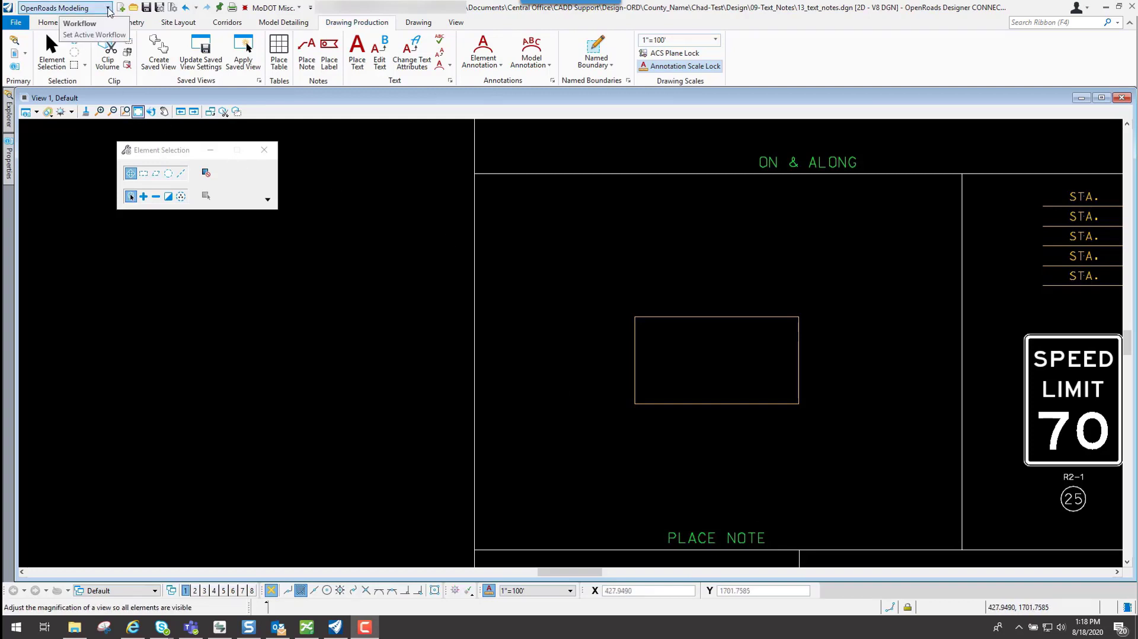
Step: Switch to the MoDOT CADD Detailing Standards workflow and start placing a MoDOT Note .12 Small from the general design annotations
left_click(109, 8)
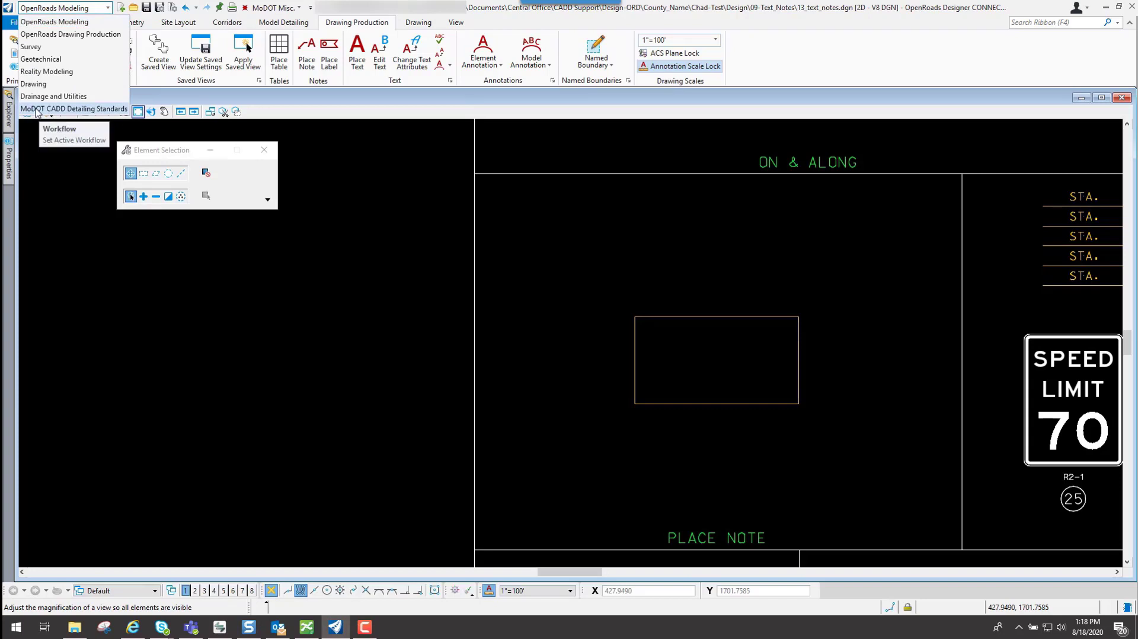
left_click(88, 110)
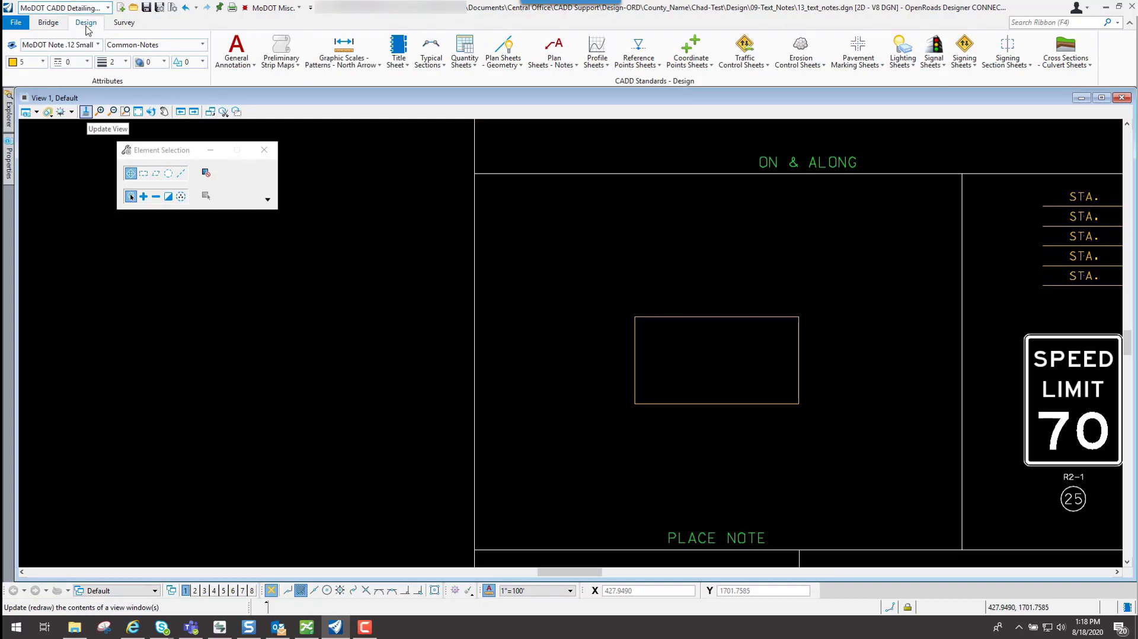
left_click(254, 66)
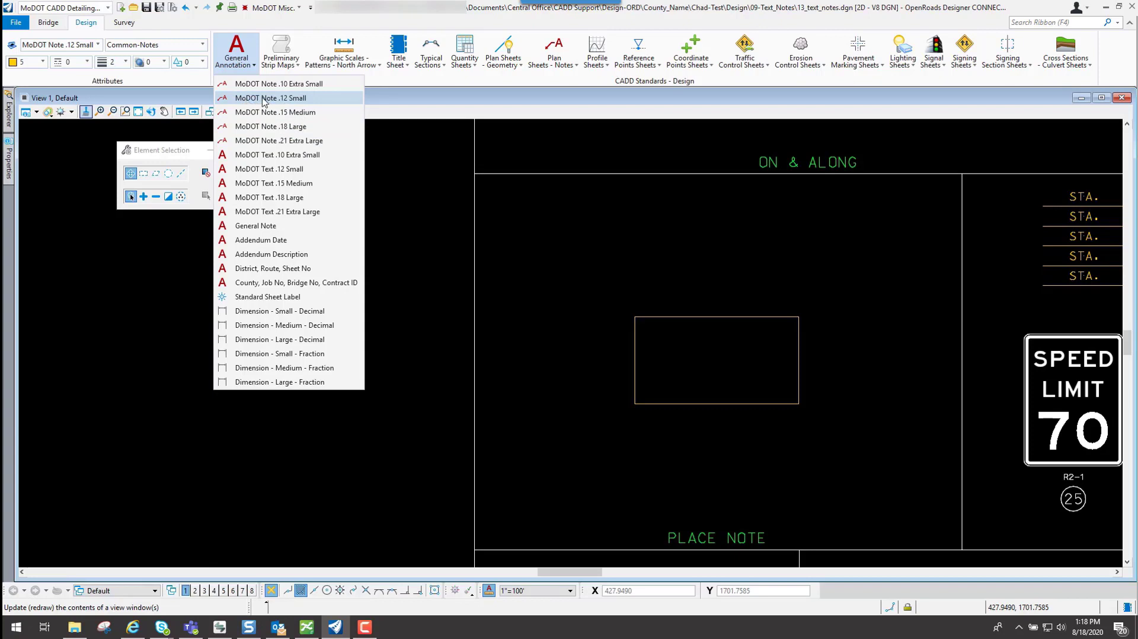
left_click(294, 98)
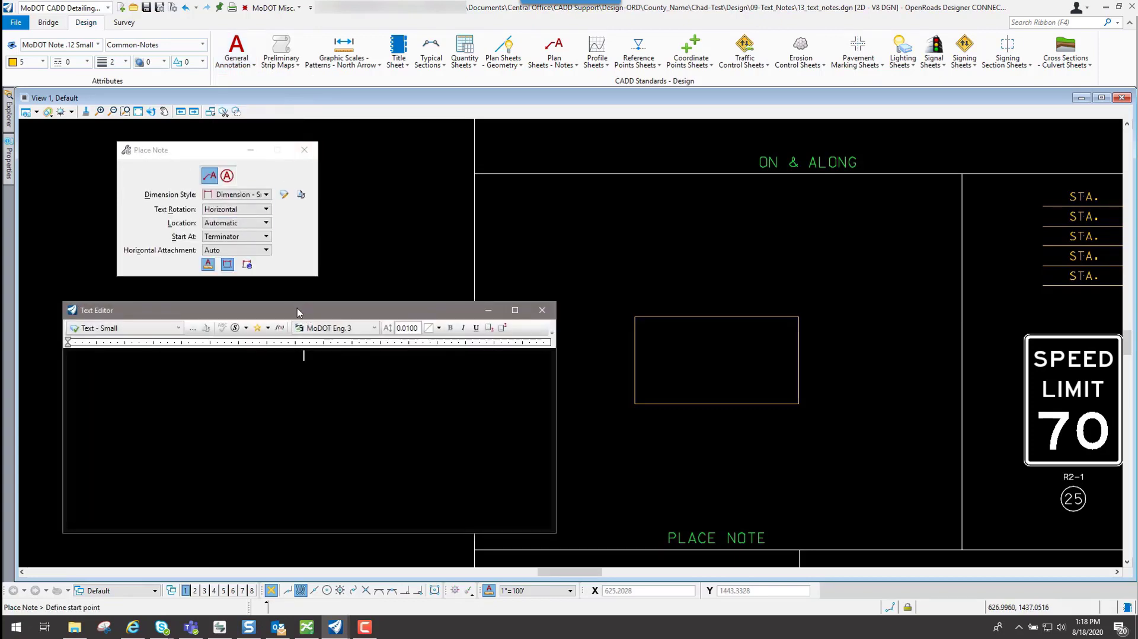
left_click_drag(296, 308, 296, 303)
left_click_drag(214, 150, 238, 143)
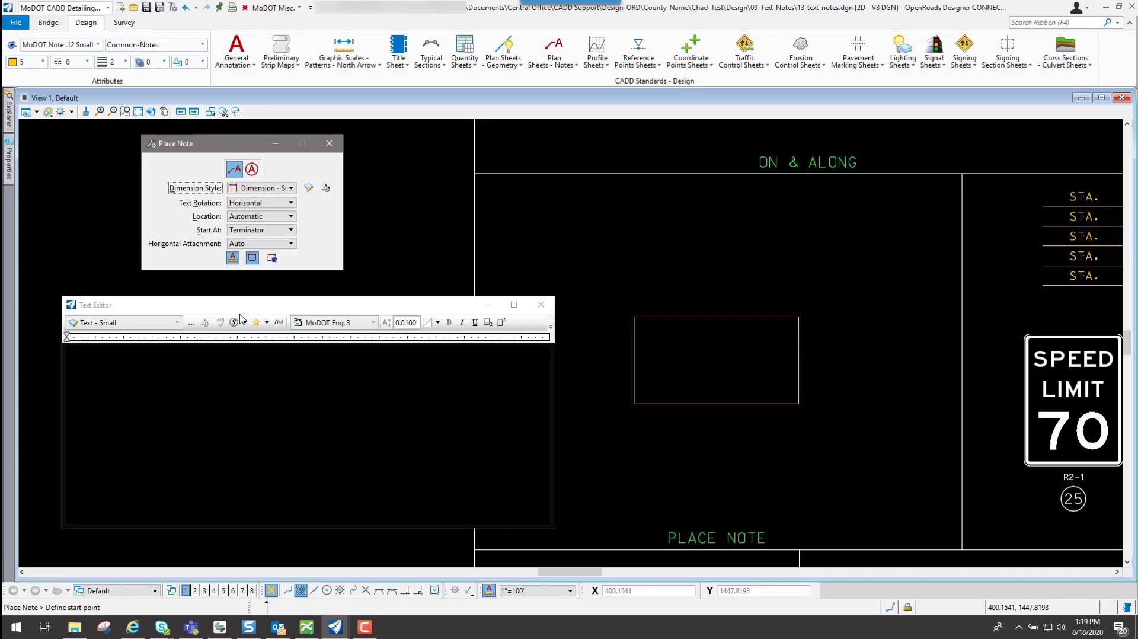
Step: Set the leader note to Horizontal text rotation, Automatic location, Terminator start and Auto horizontal attachment
left_click(235, 170)
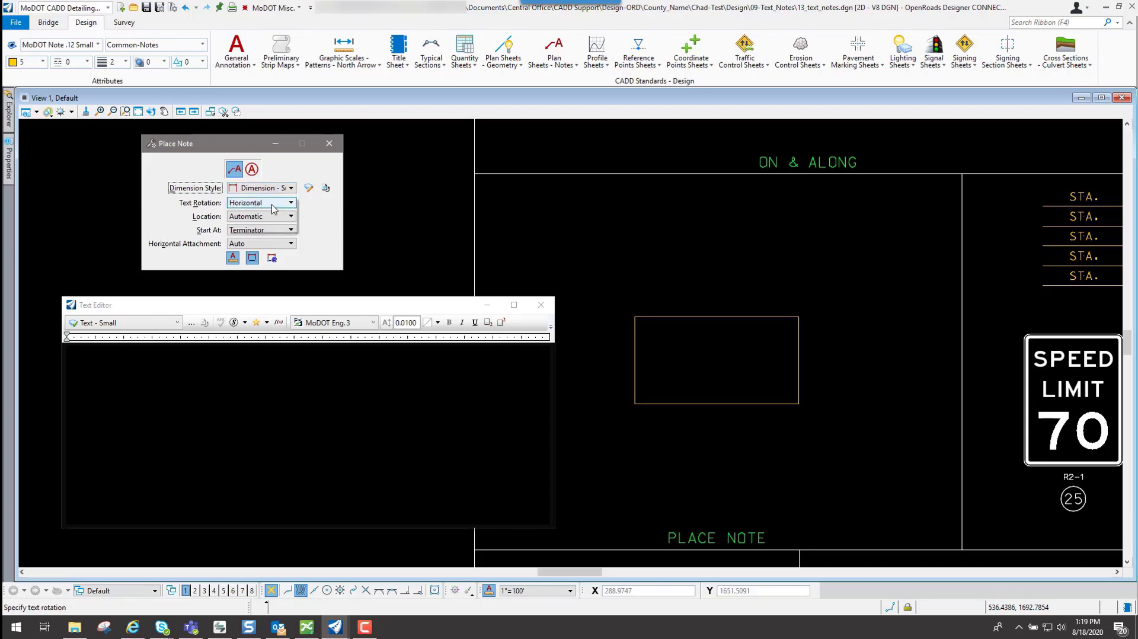
left_click(269, 205)
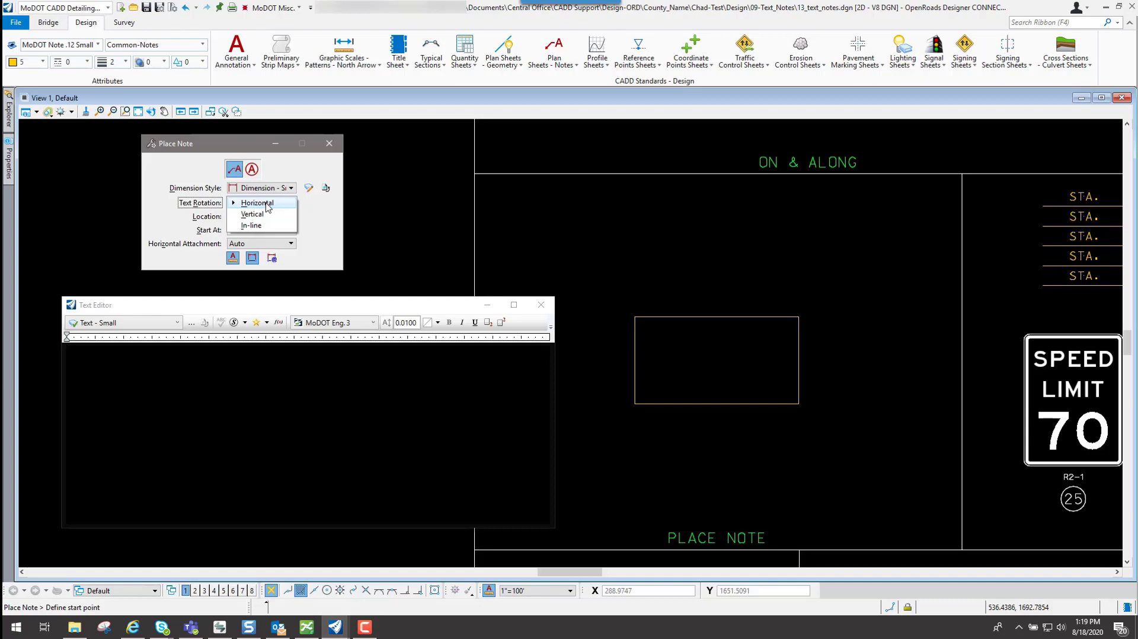
left_click(266, 203)
left_click(268, 218)
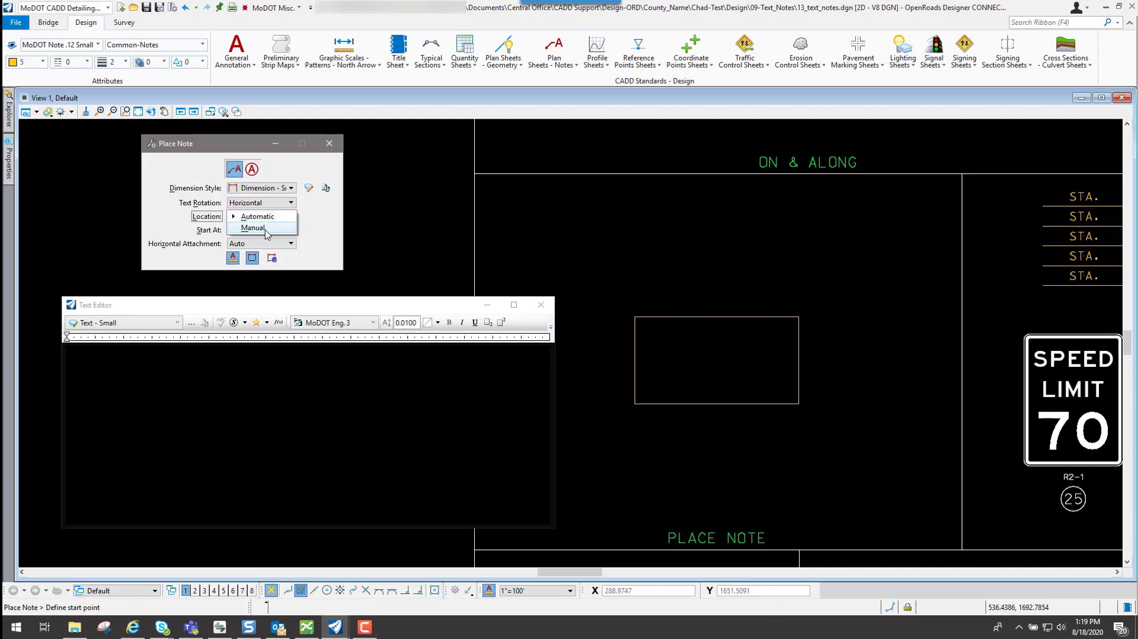
left_click(249, 217)
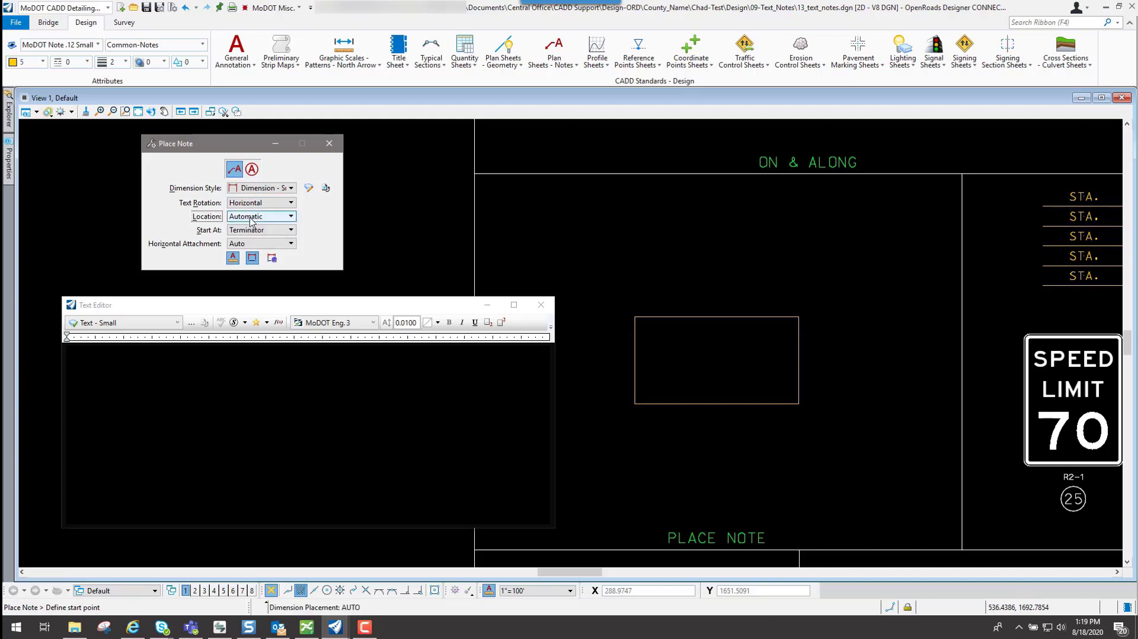
left_click(259, 230)
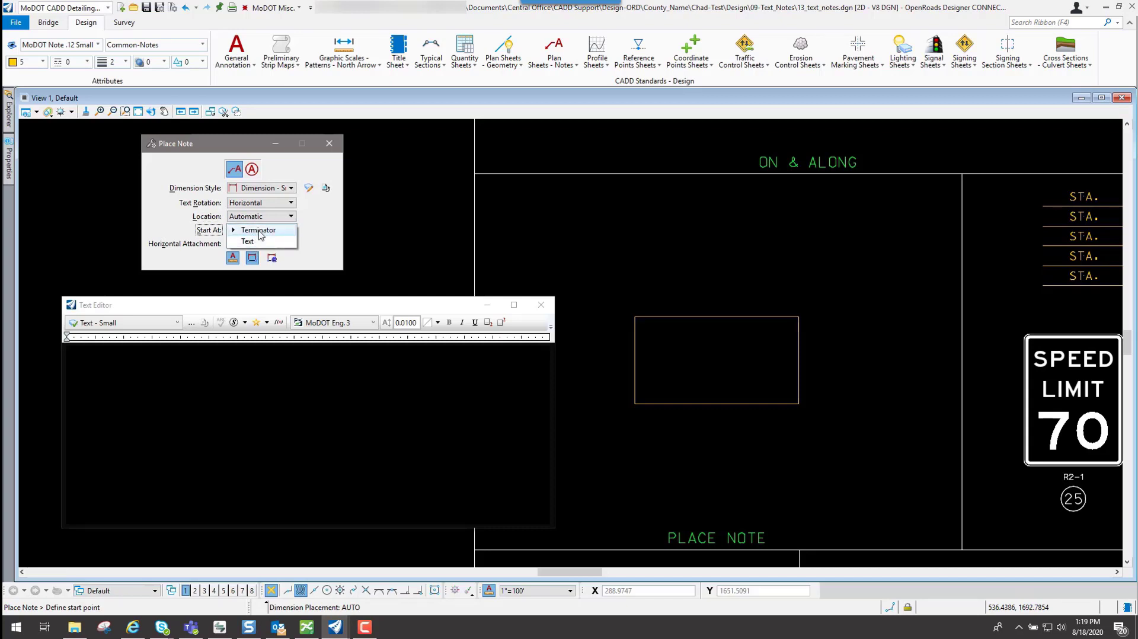
left_click(259, 231)
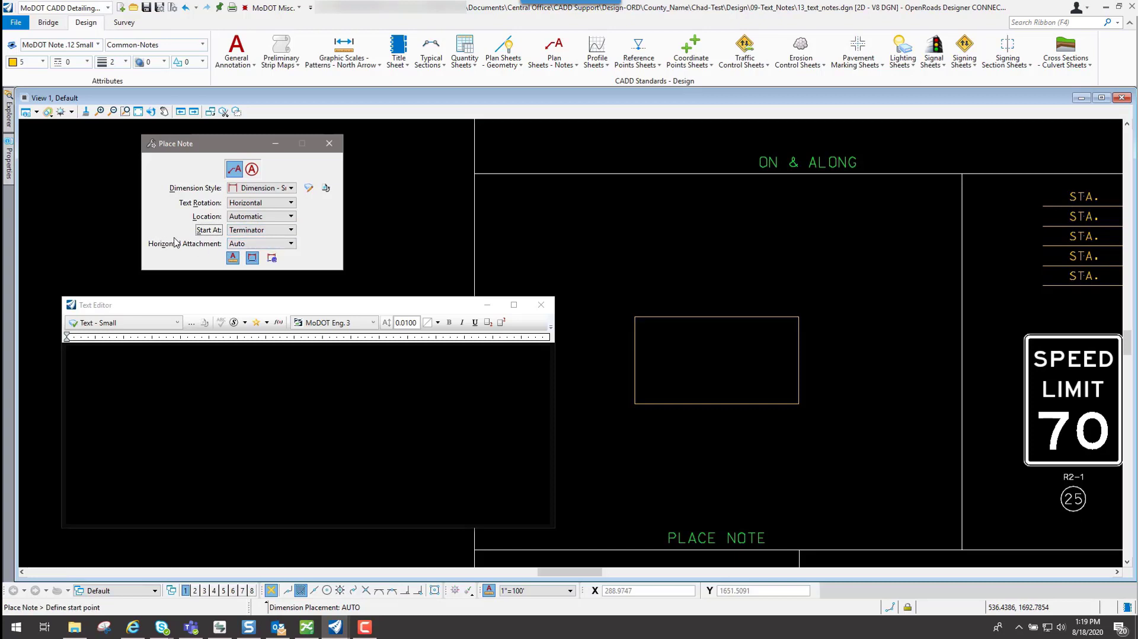
left_click(274, 245)
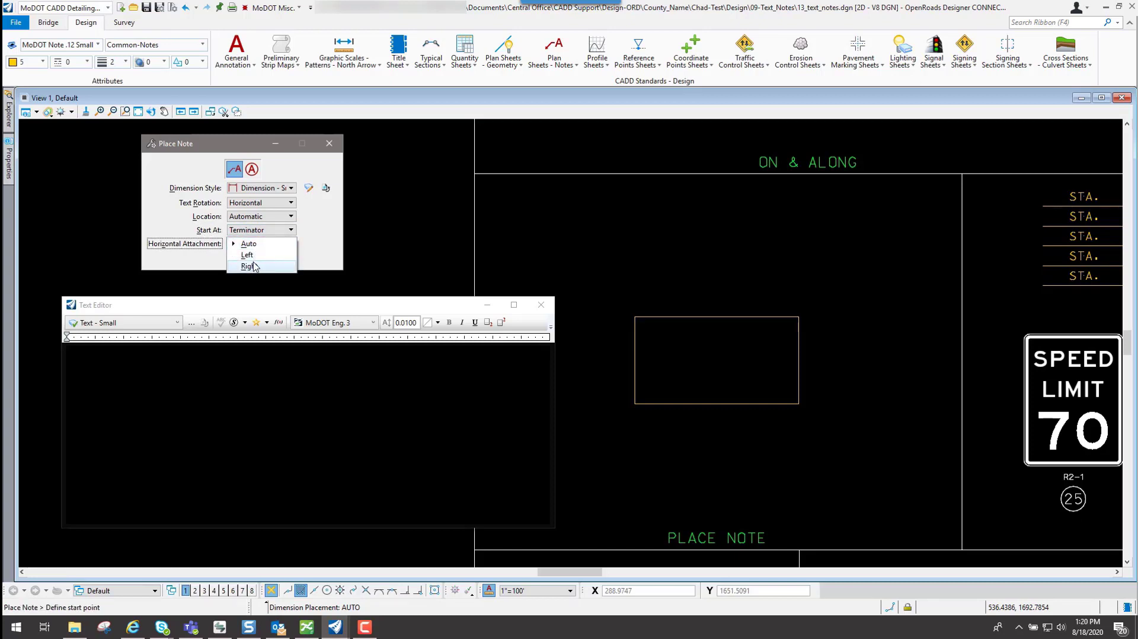
left_click(263, 247)
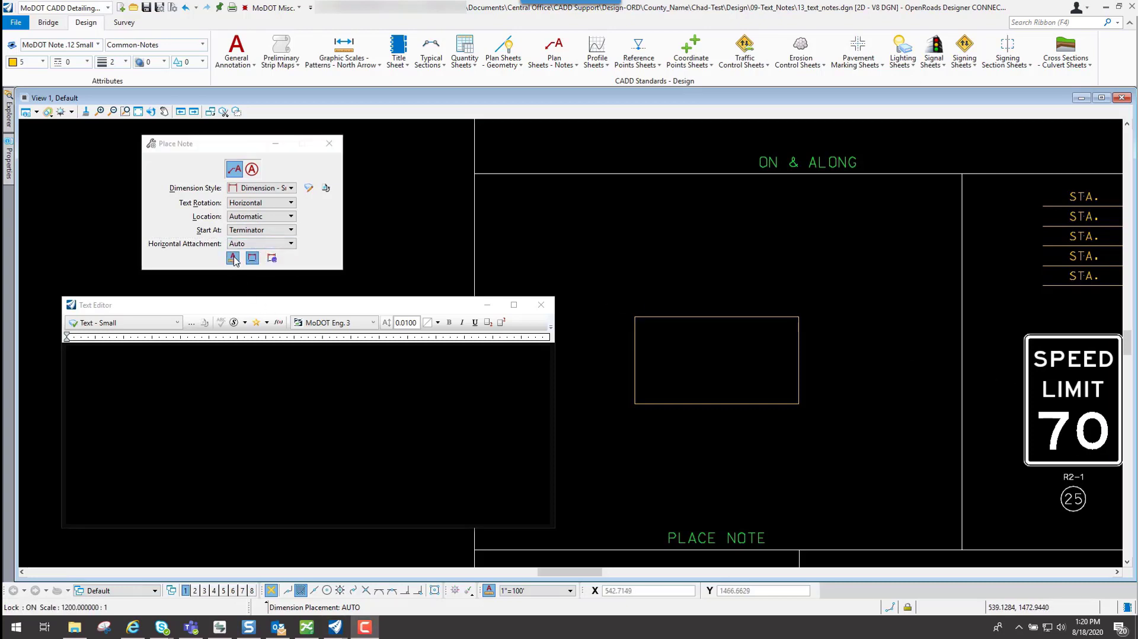
left_click(310, 239)
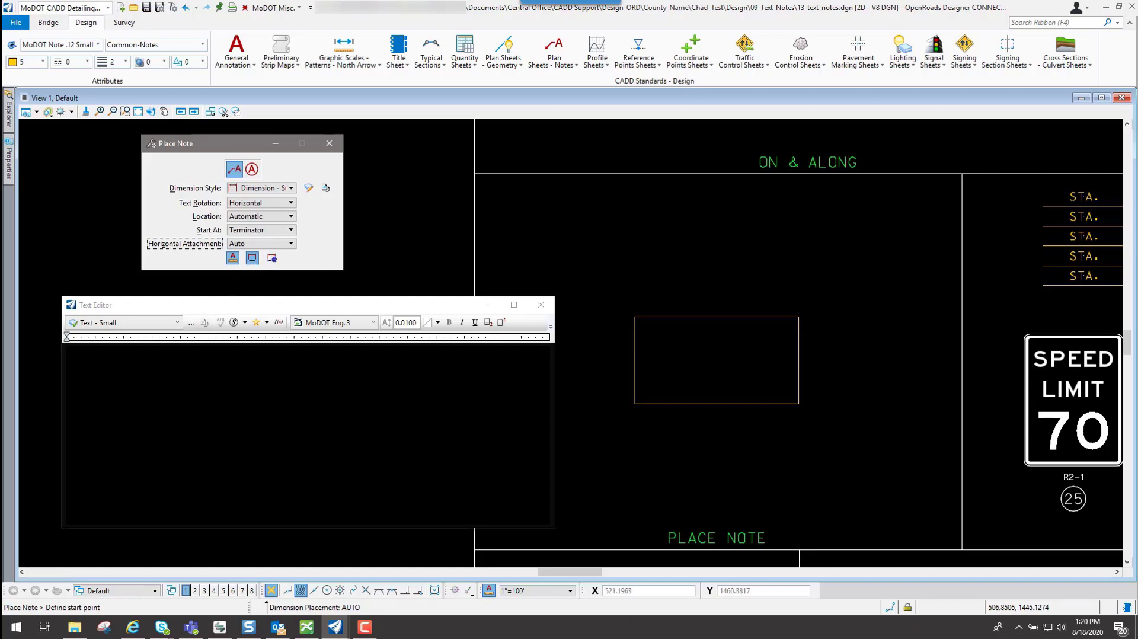
Step: Write the note "PLACE NOTE" and place it above the rectangle with its arrow on the midpoint of the top edge
left_click(303, 349)
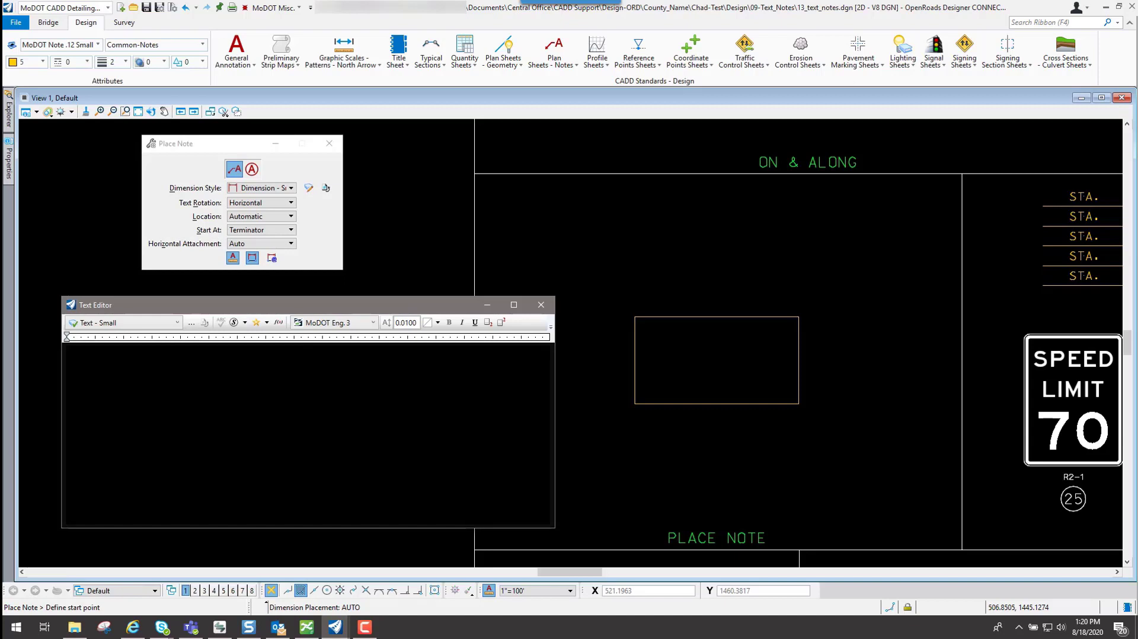
type("PLACE NOTE")
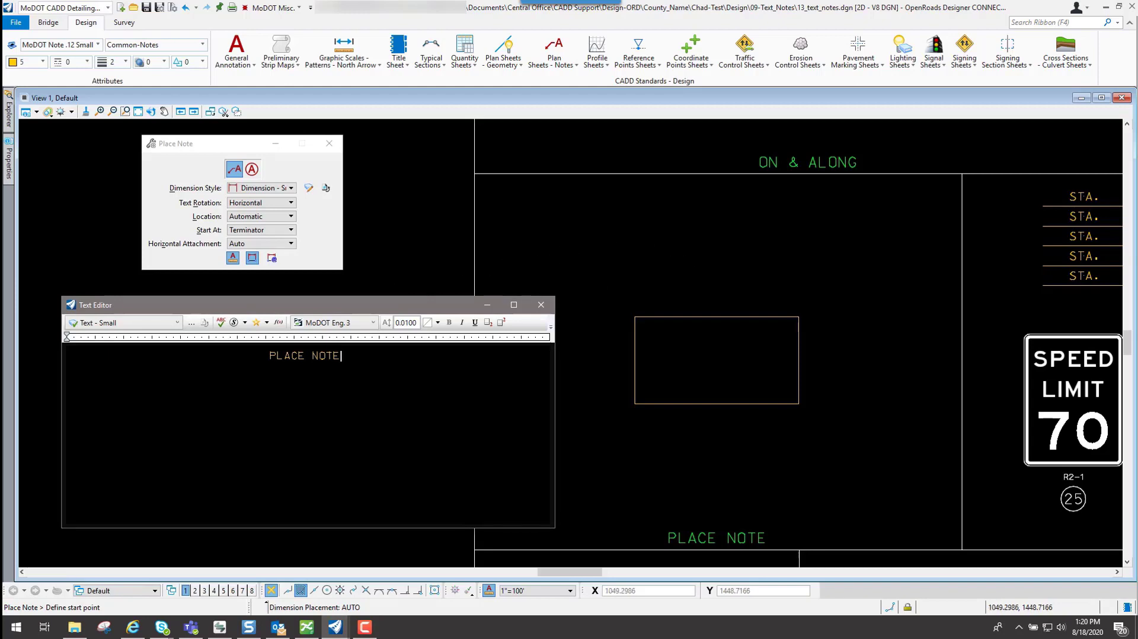
left_click(716, 317)
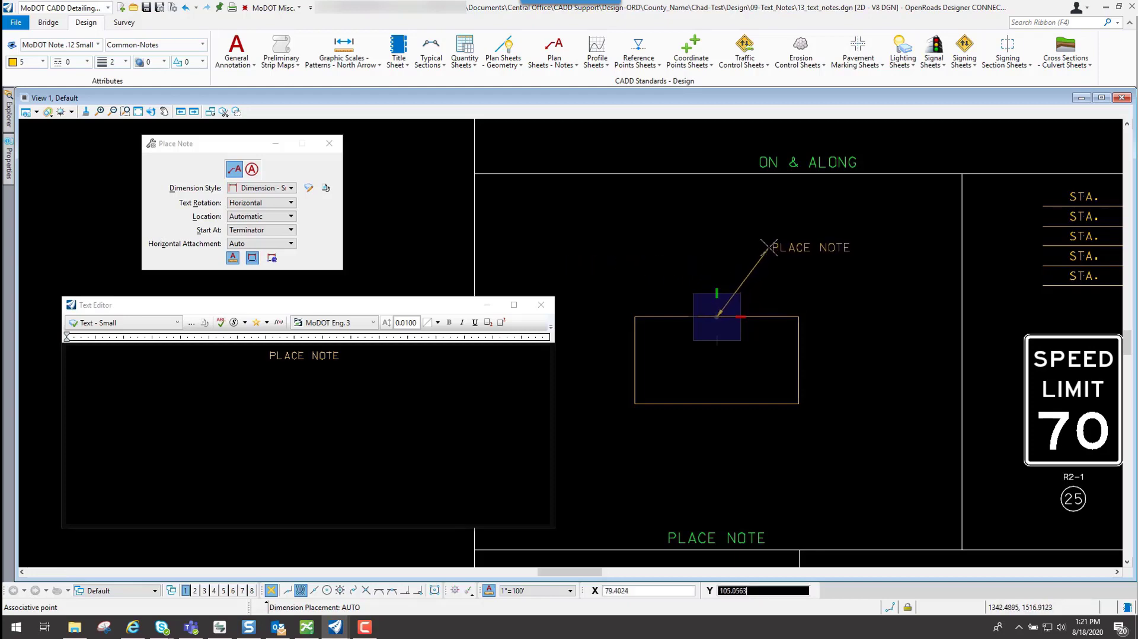
left_click(761, 256)
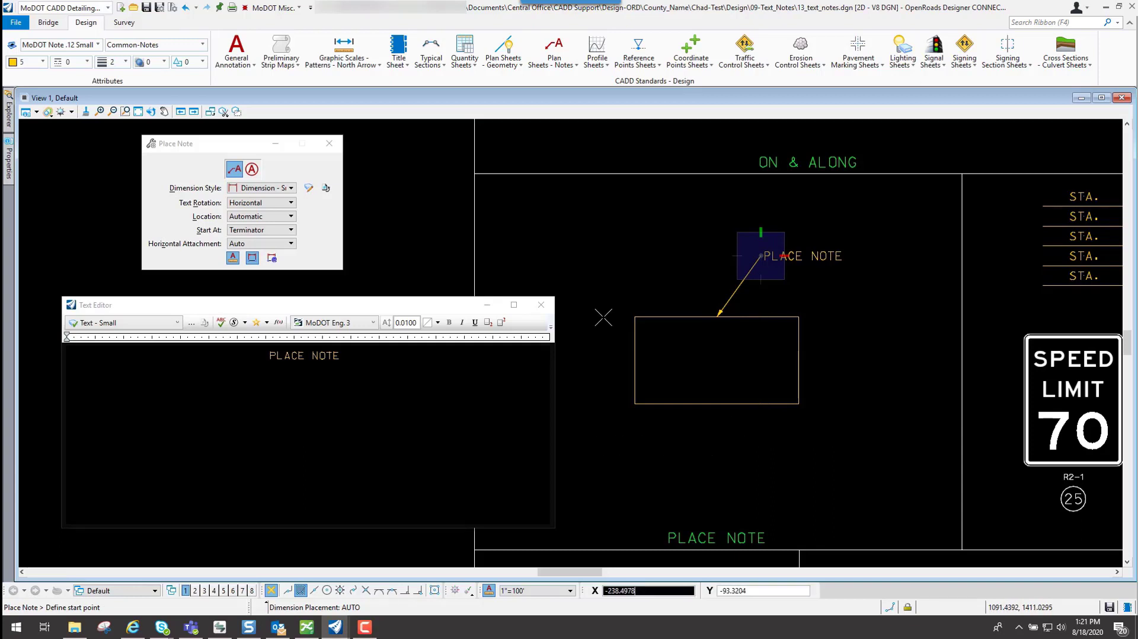
Step: Try a note with Left horizontal attachment starting from the rectangle's upper-left corner
left_click(253, 244)
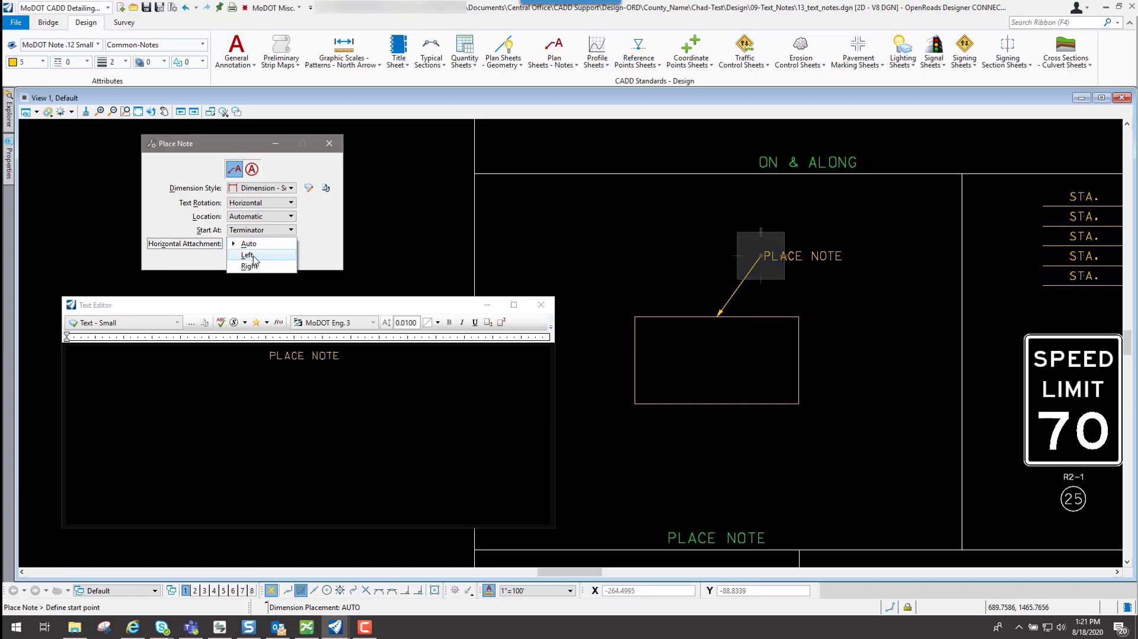
left_click(253, 259)
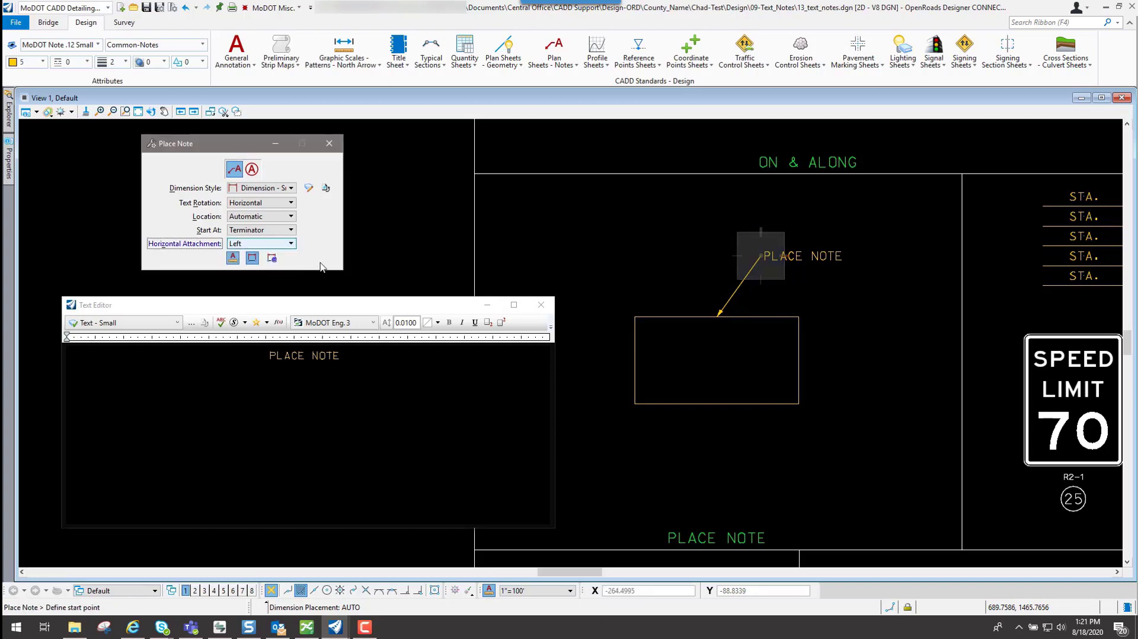
left_click(634, 317)
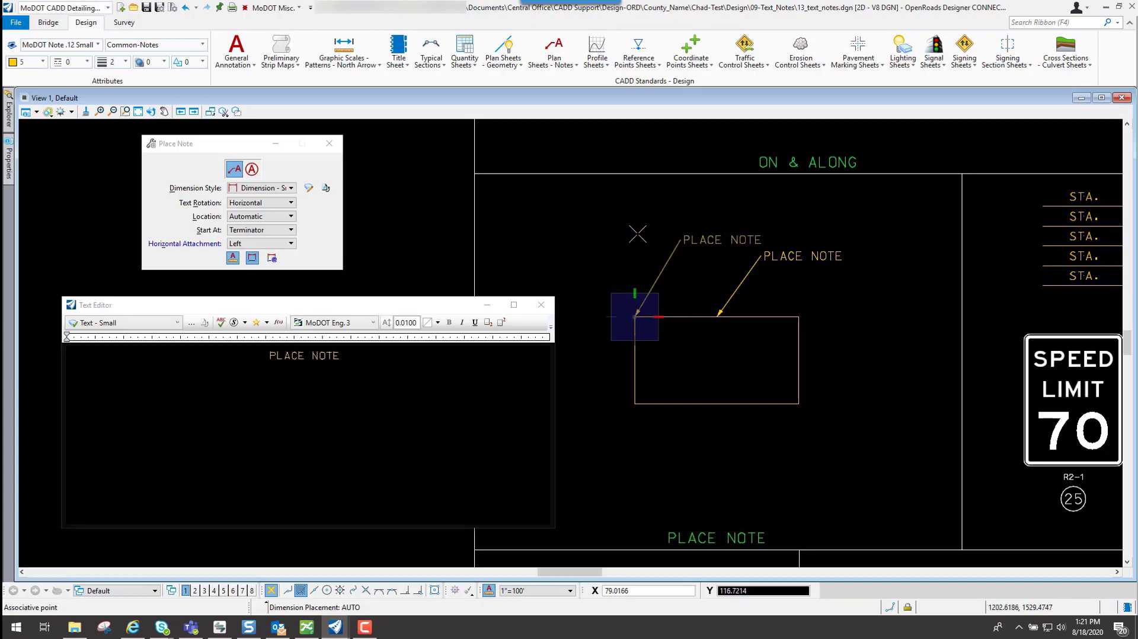
right_click(553, 243)
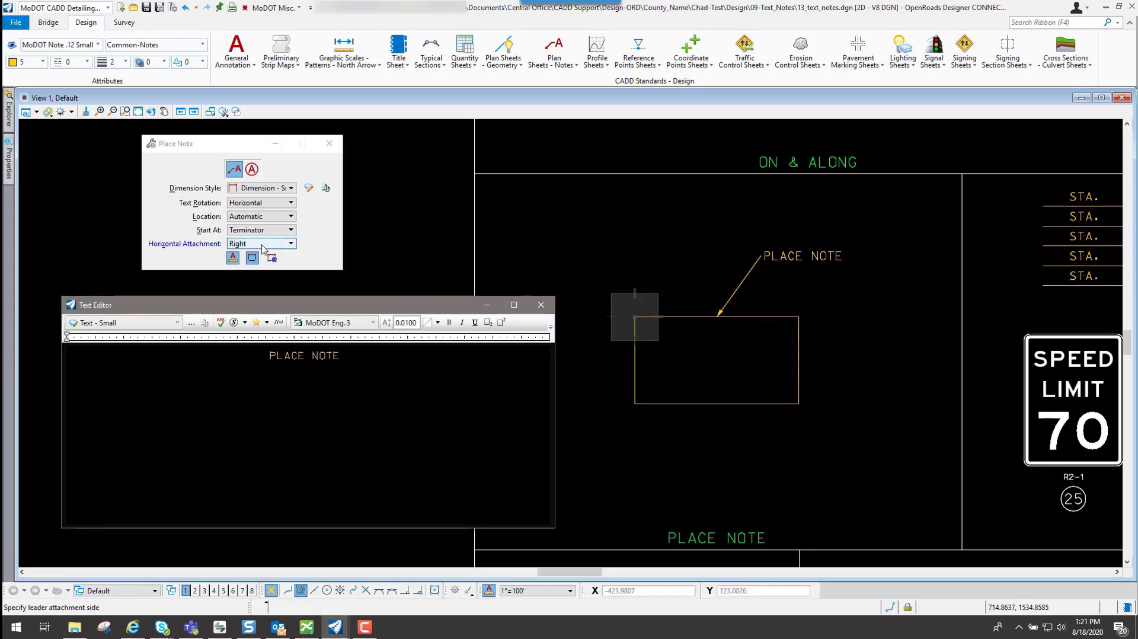
Step: Try the note with Right horizontal attachment from the rectangle's upper-left corner, and return the attachment to Auto
left_click(634, 316)
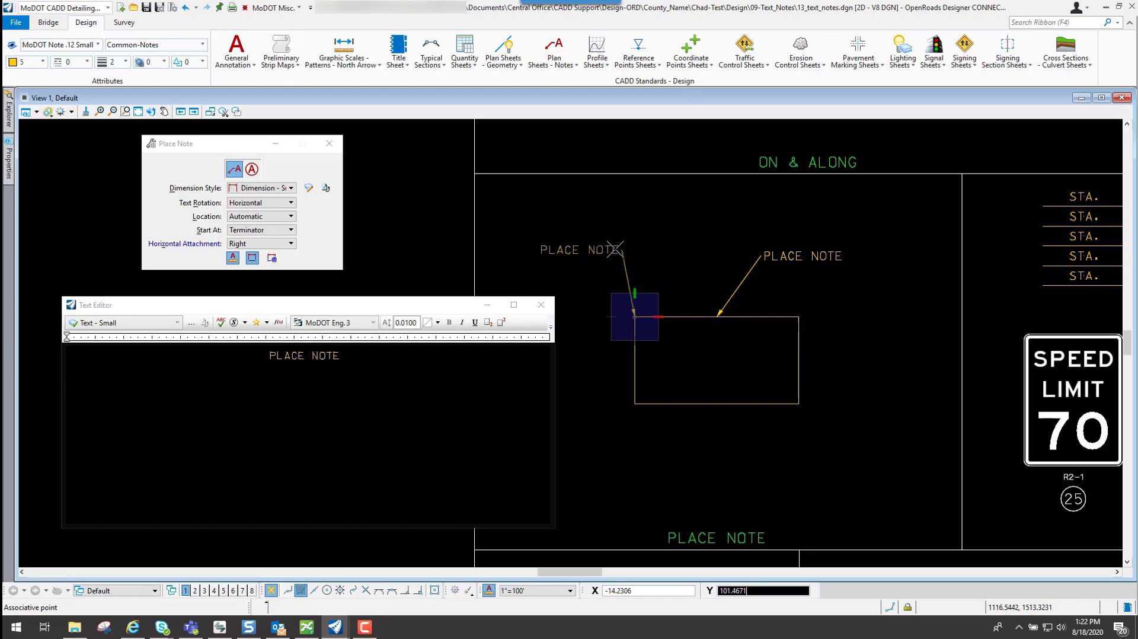
left_click(248, 244)
left_click(252, 222)
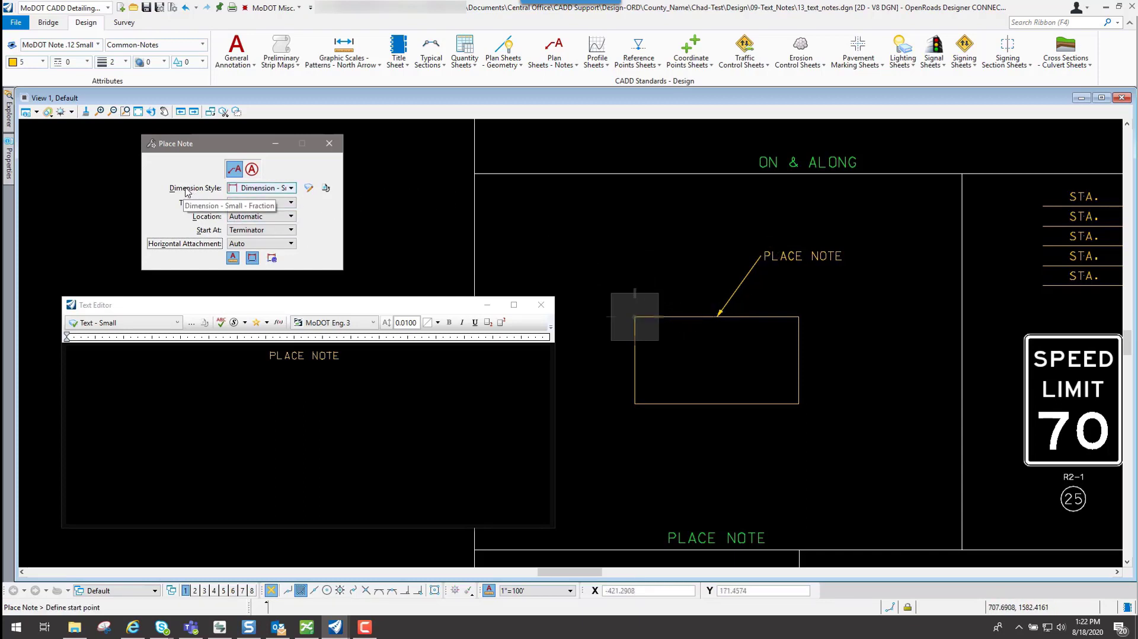
Step: Open the Dimension - Small - Fraction style for editing, try the Curve leader type for notes and return it to Line
left_click(309, 189)
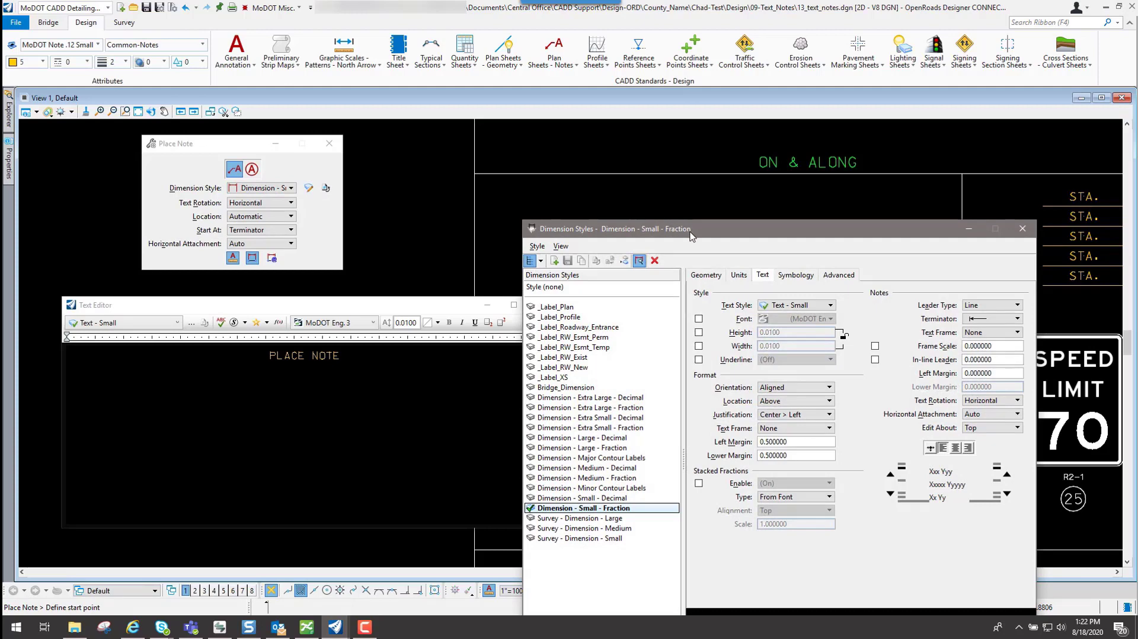
left_click_drag(691, 236, 508, 145)
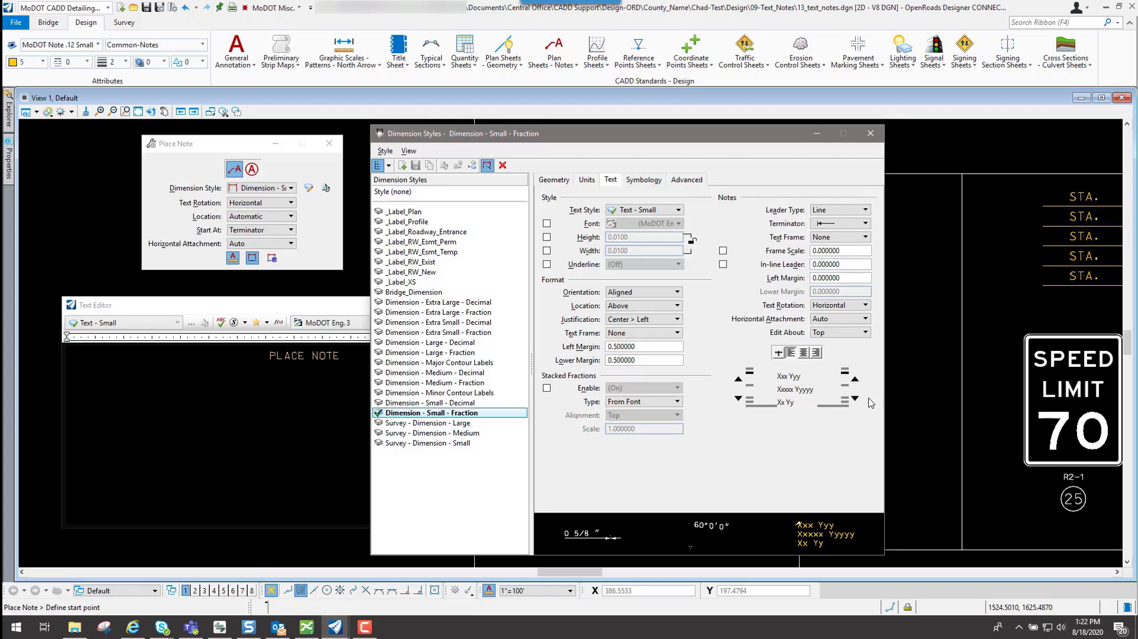
left_click(828, 211)
left_click(844, 224)
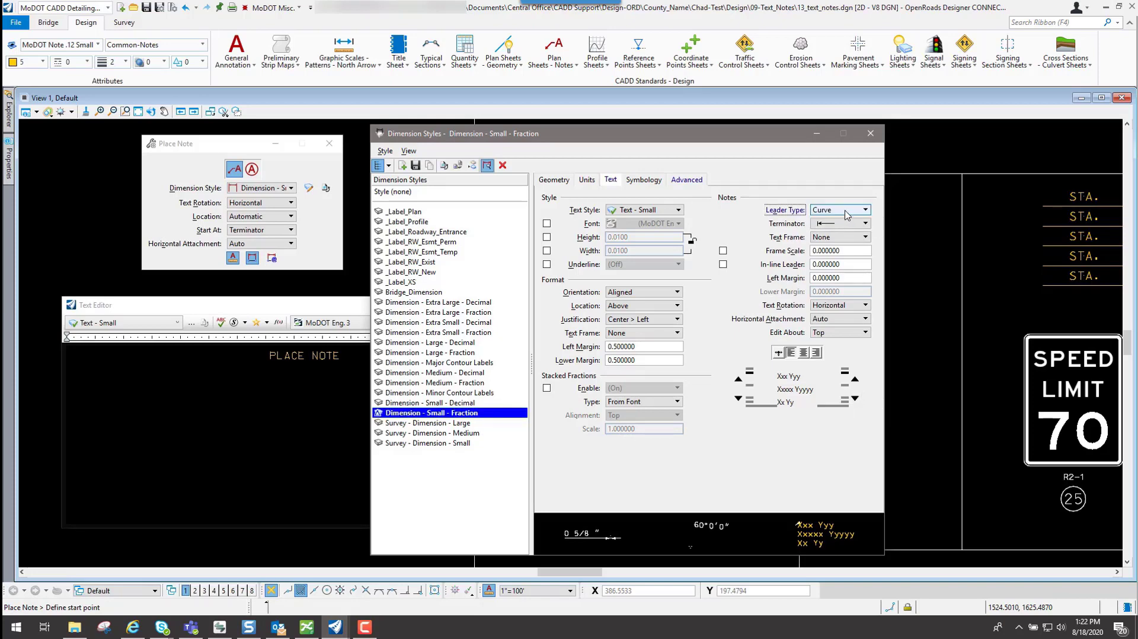
left_click(846, 212)
left_click(841, 198)
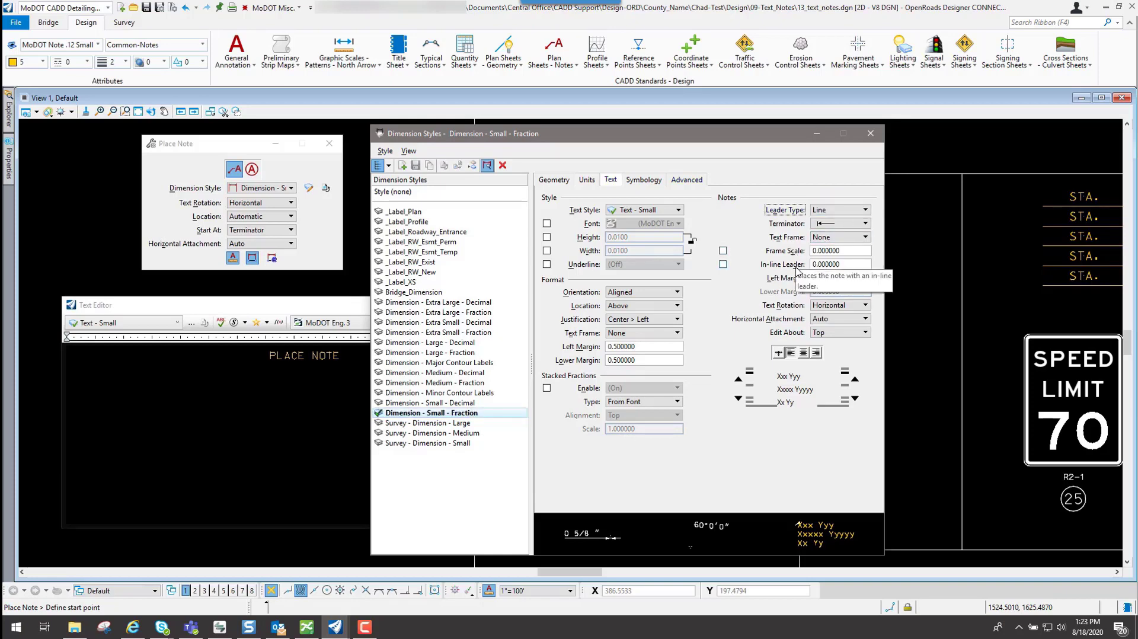
Step: Enable the in-line leader for notes with a value of 2 and close the dimension style settings
double_click(843, 265)
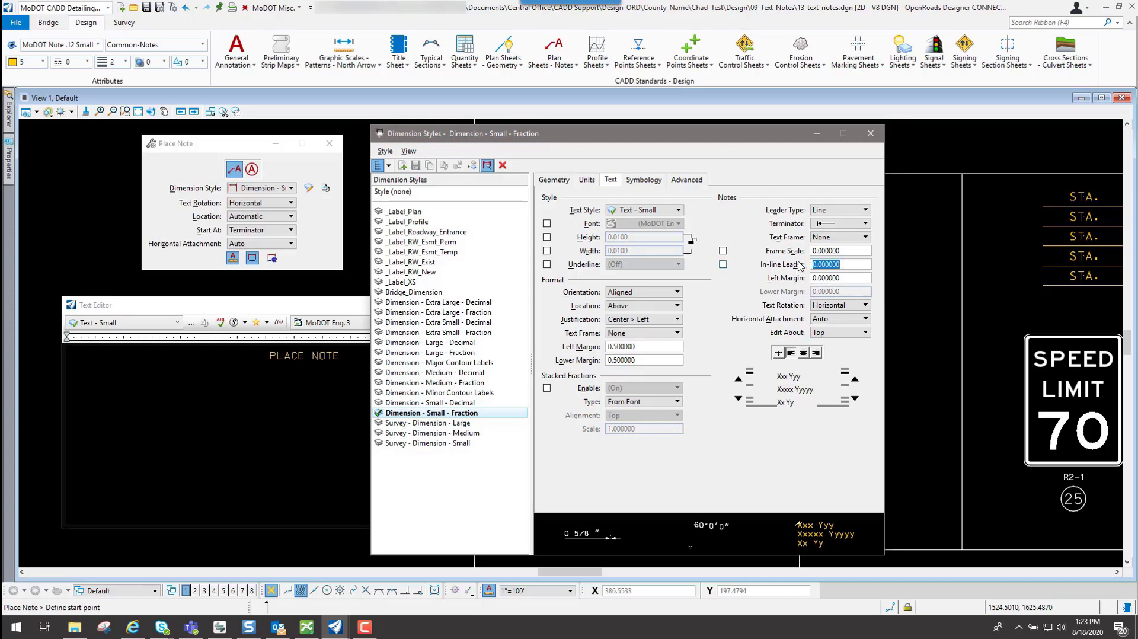
type("2")
key("Return")
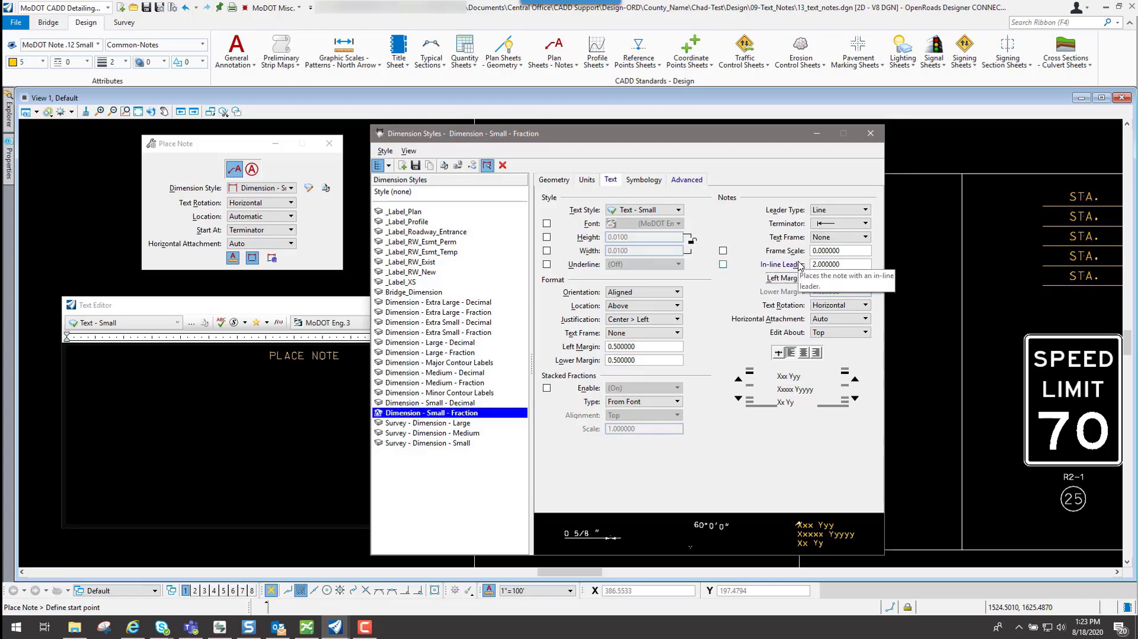
double_click(853, 279)
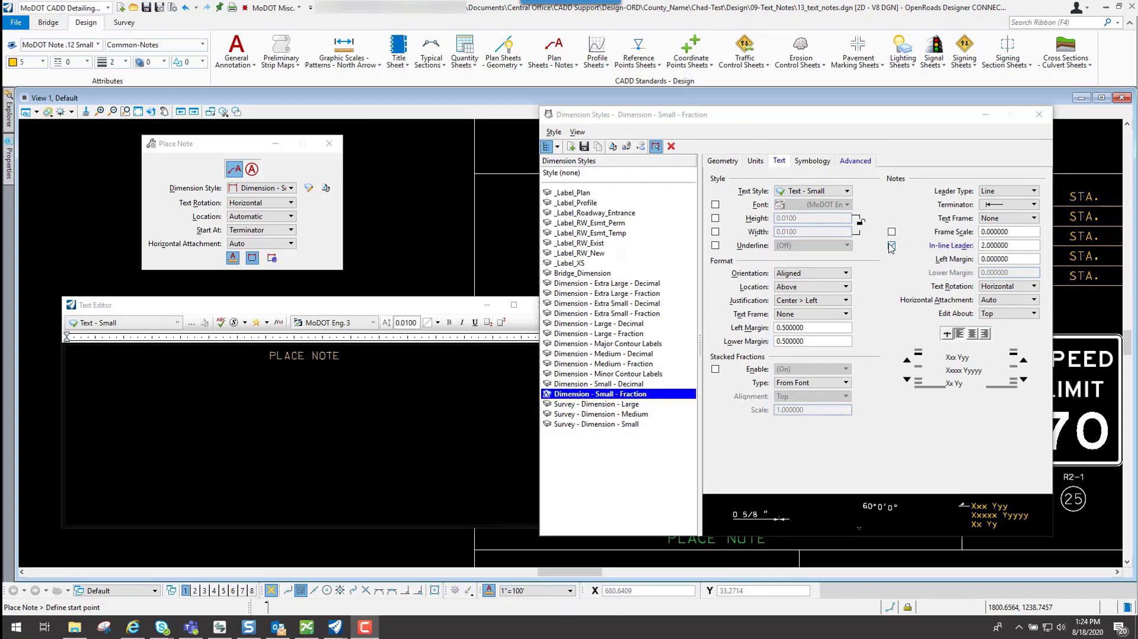
left_click(1039, 116)
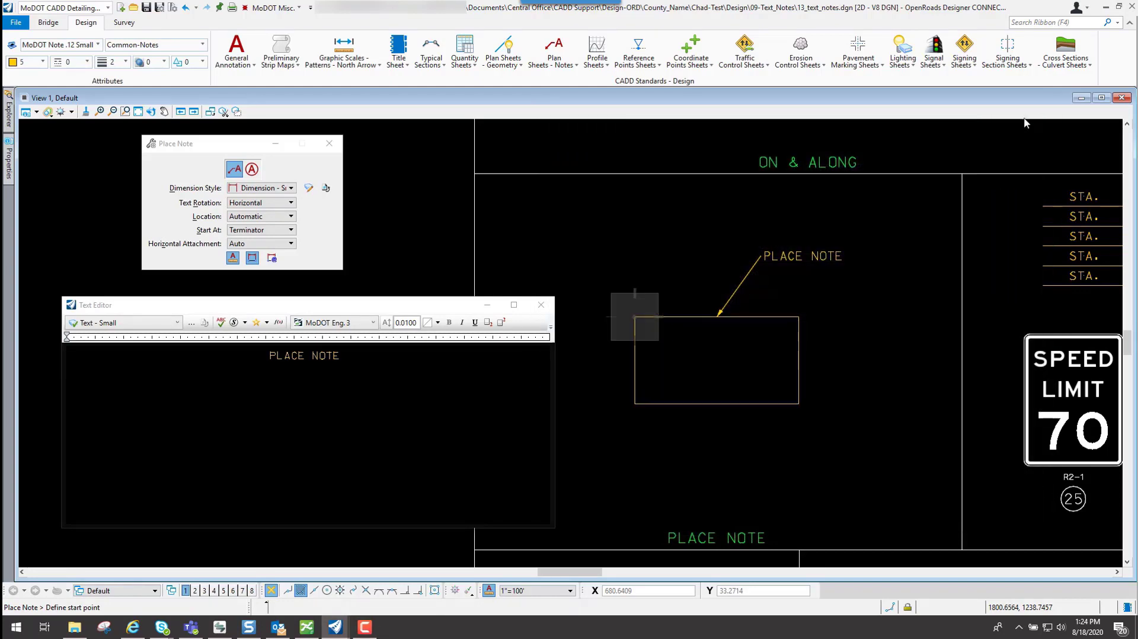
Step: Place a second "PLACE NOTE" with its arrow on the rectangle's upper-left corner and its text above the rectangle
left_click(307, 310)
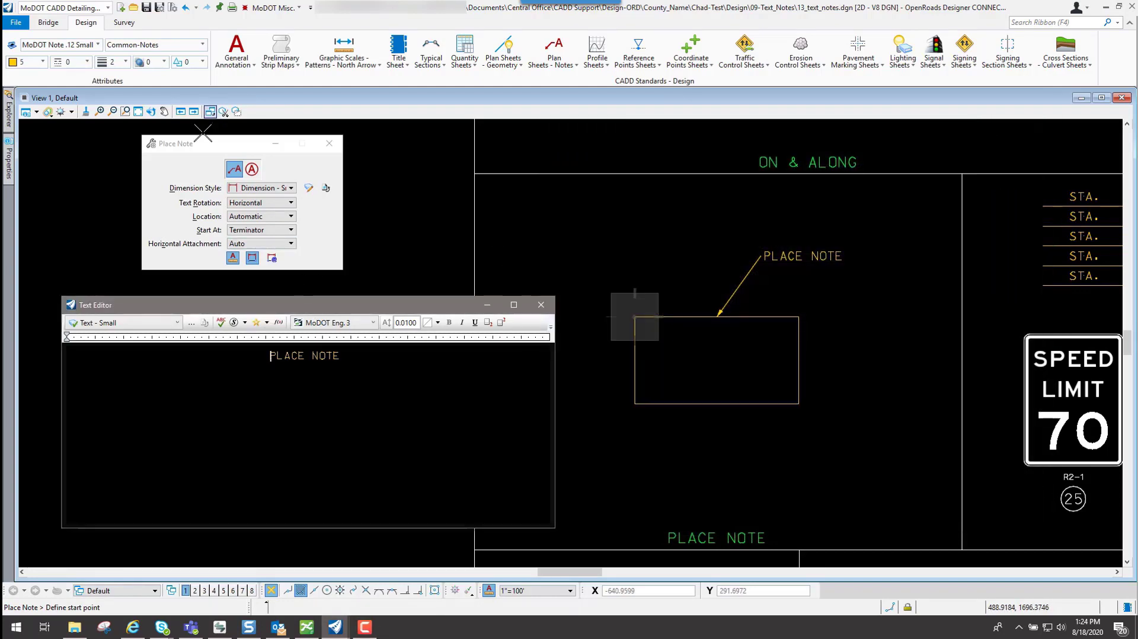
left_click(634, 317)
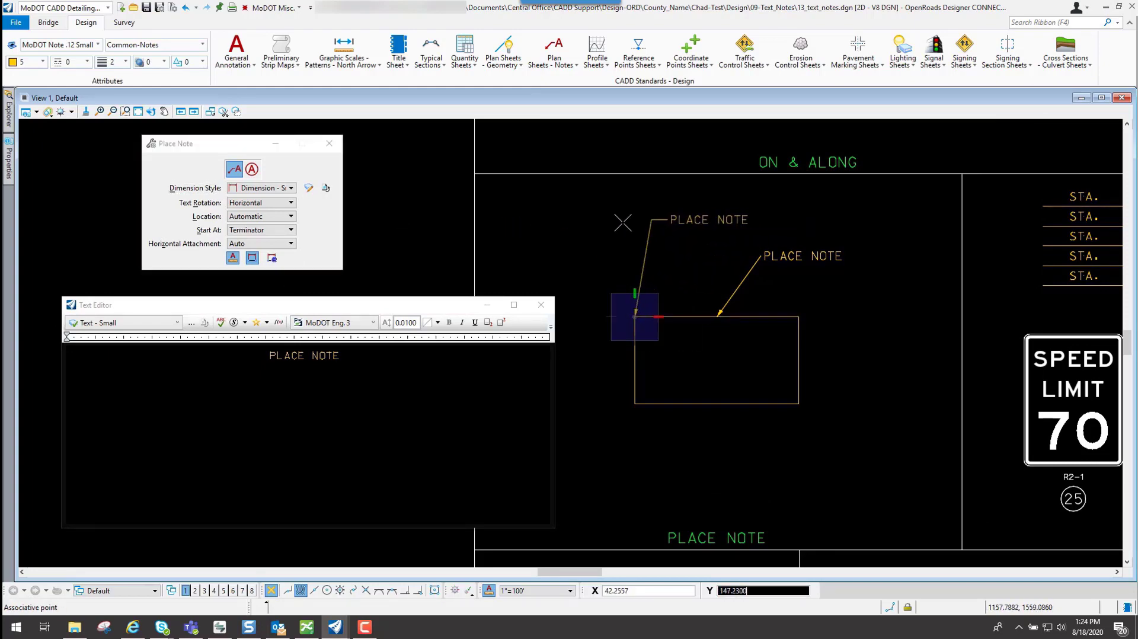
left_click(691, 222)
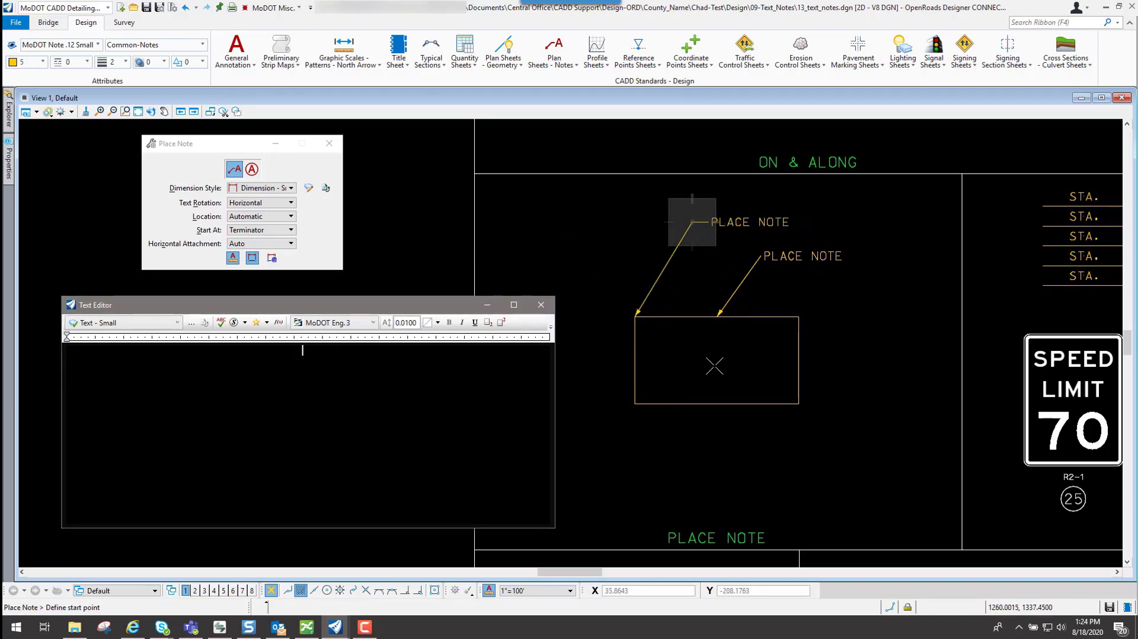
Step: Set the note location to Manual and enter "PLACE NOTE" as the note text
left_click(259, 219)
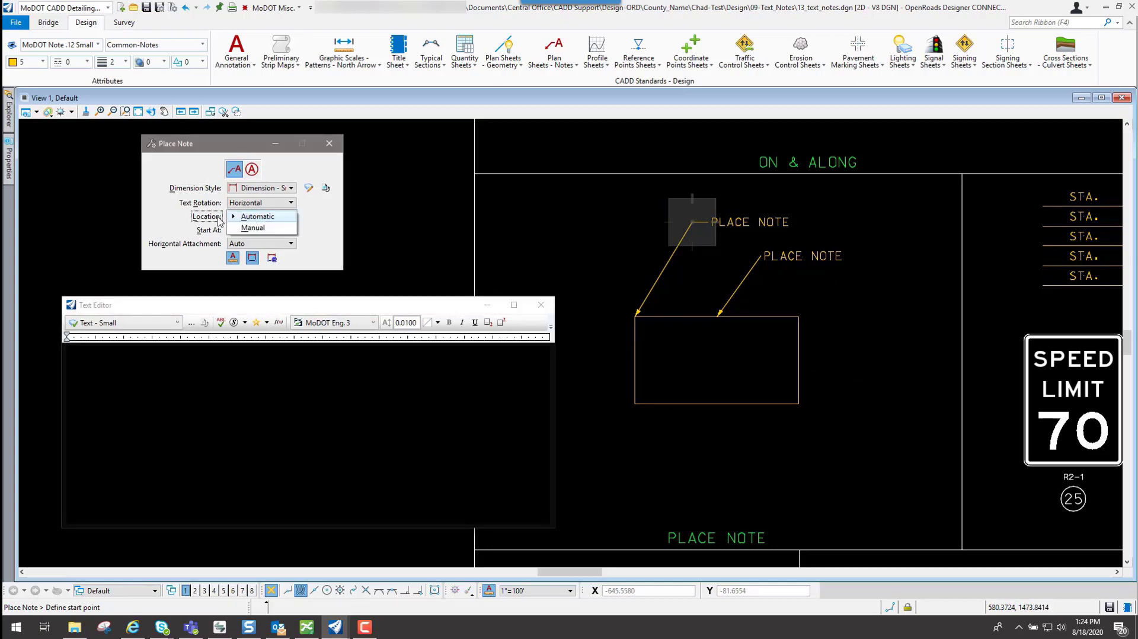
left_click(254, 228)
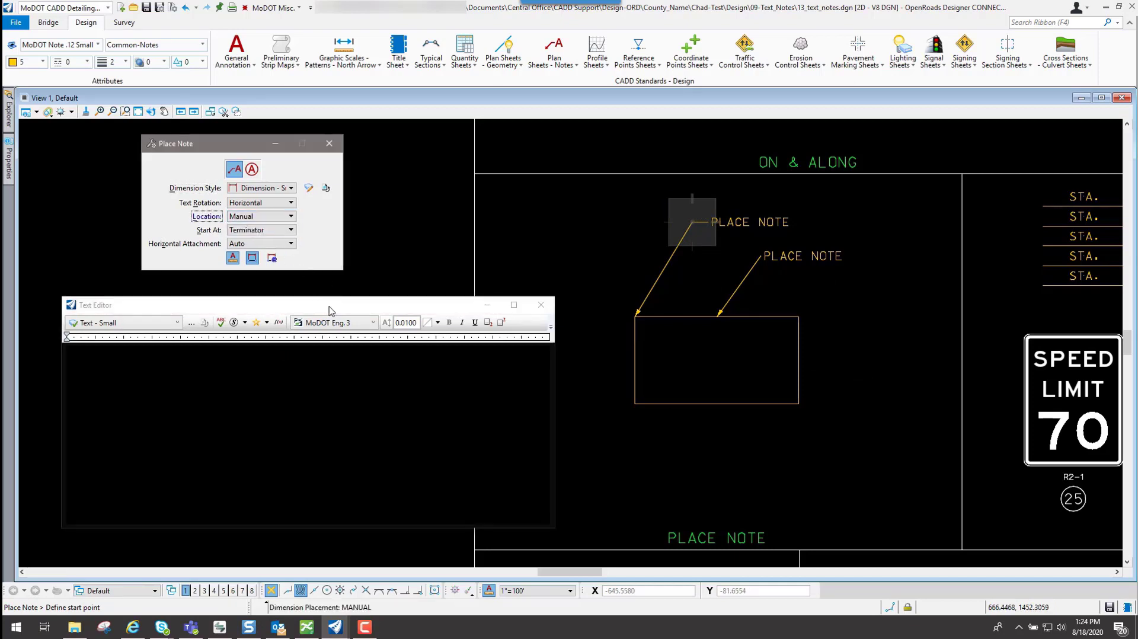
left_click(302, 350)
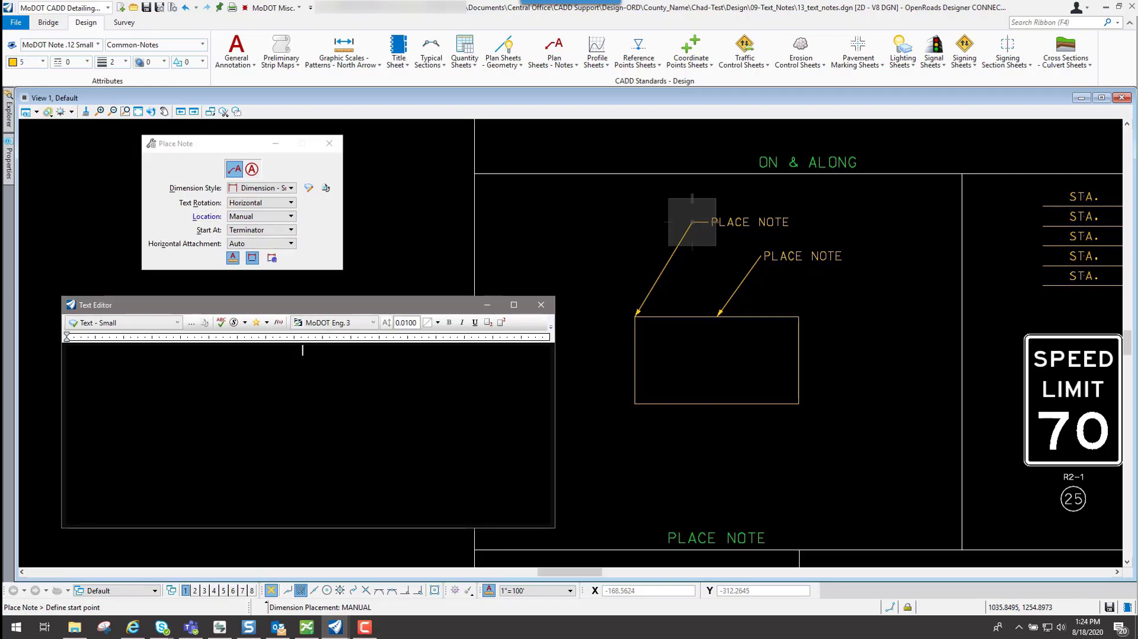
type("PLACE NOTE")
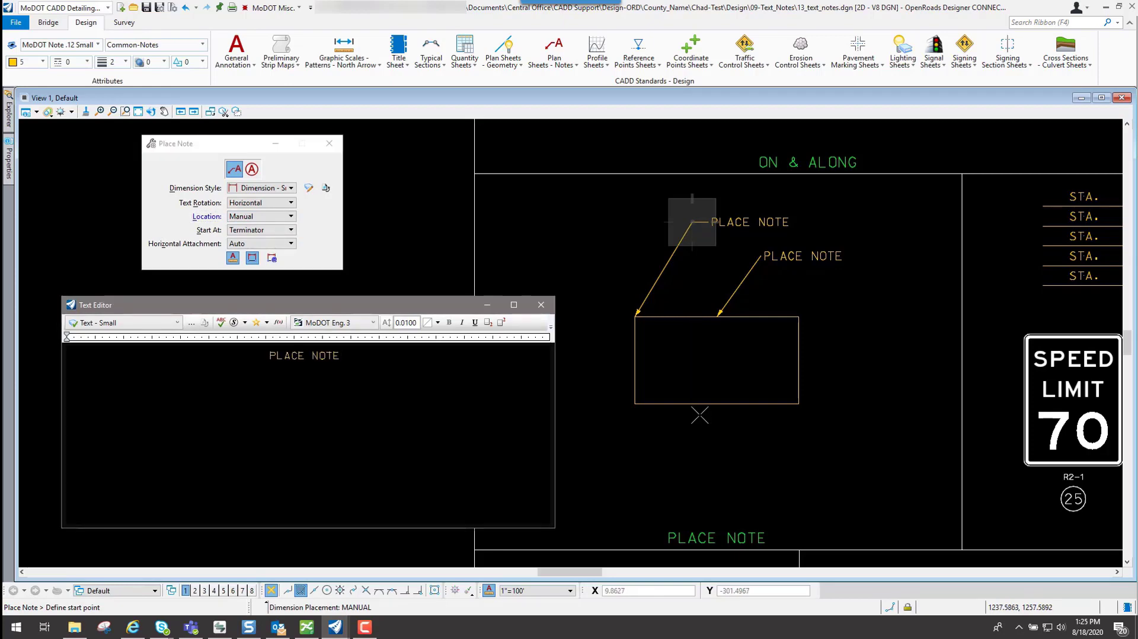
Step: Place the note with a three-segment zigzag leader from the midpoint of the rectangle's lower edge, ending with its text below the rectangle
left_click(715, 404)
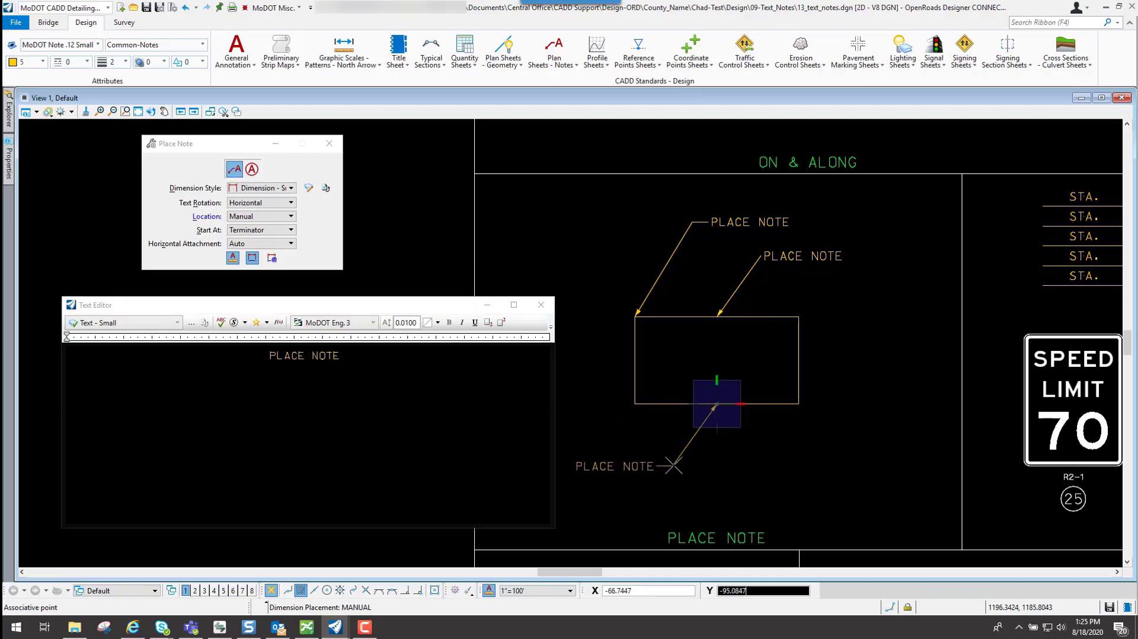
left_click(684, 466)
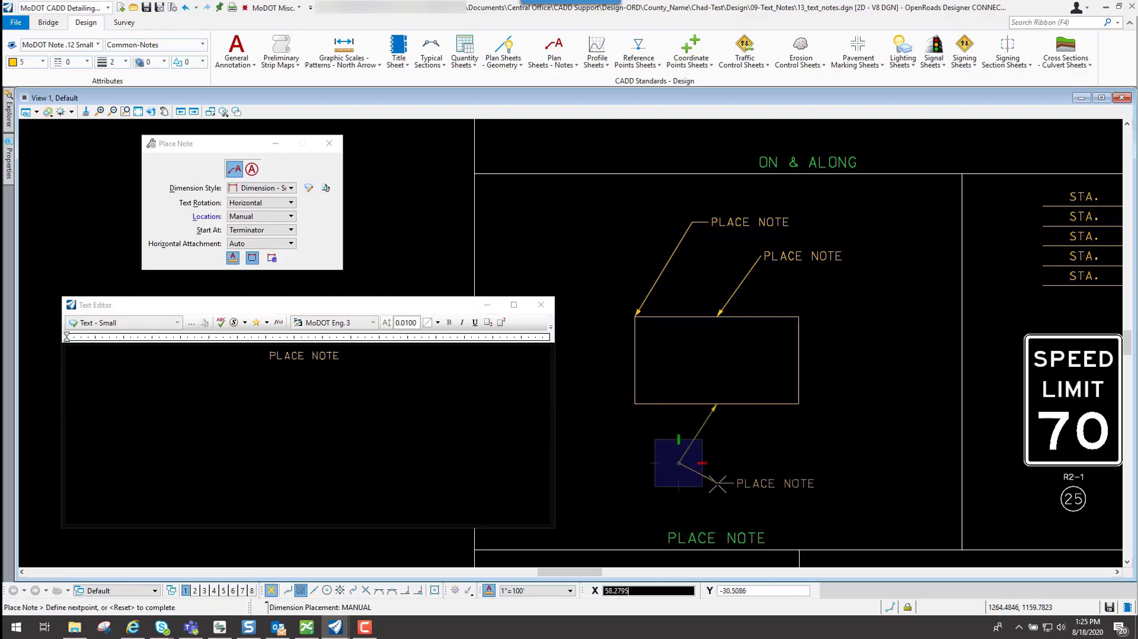
left_click(722, 498)
left_click(749, 456)
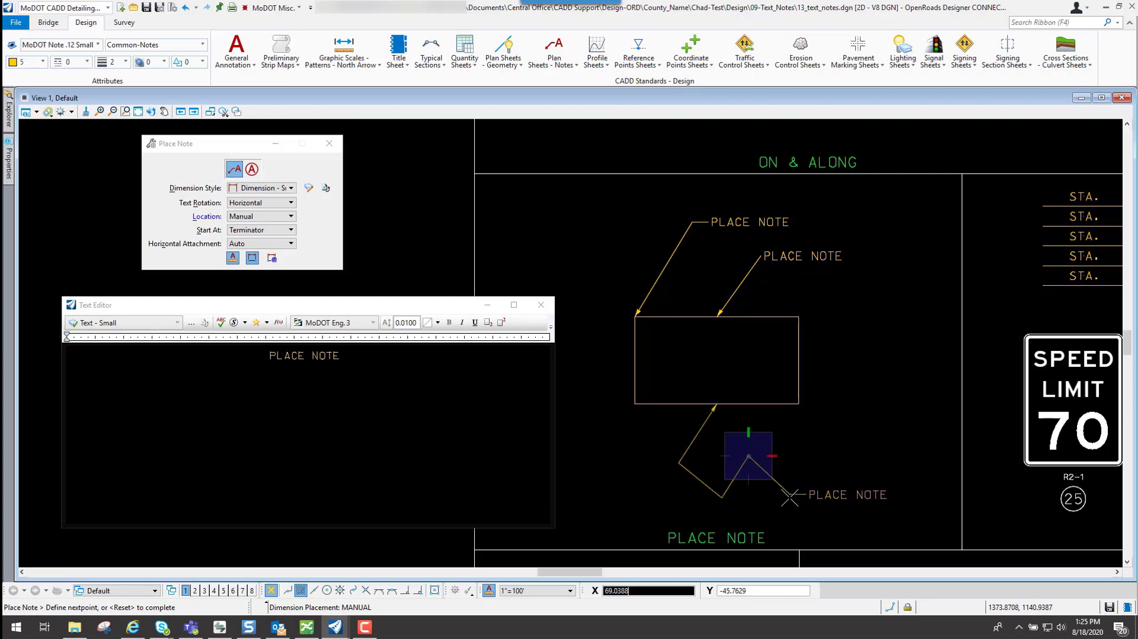
right_click(800, 481)
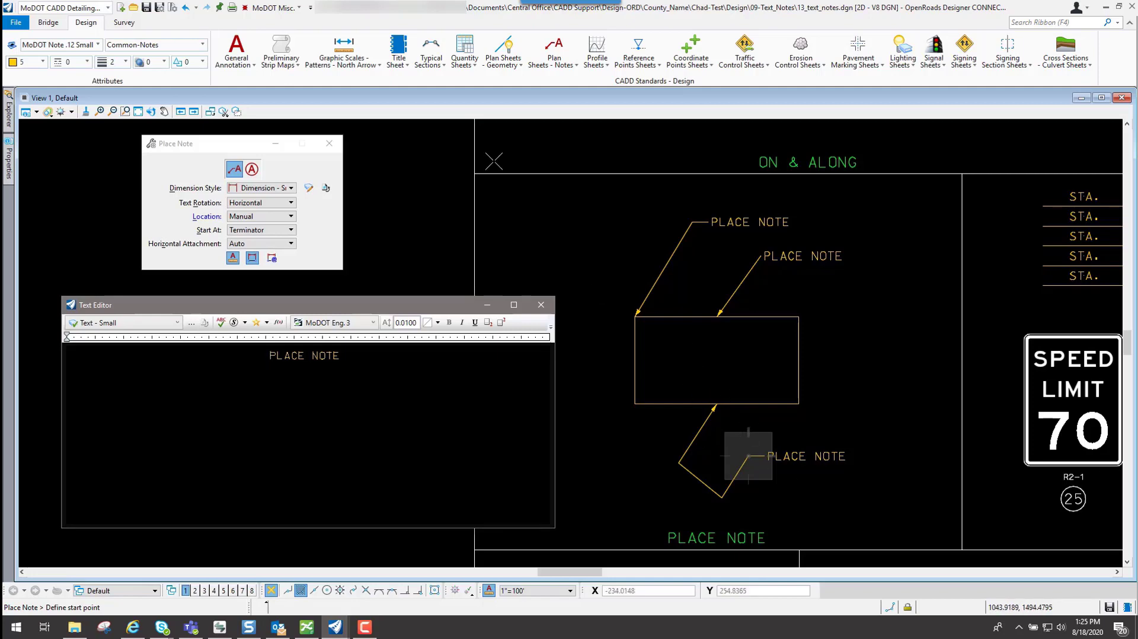
Step: Undo the zigzag-leader note and return the note location to Automatic
left_click(186, 9)
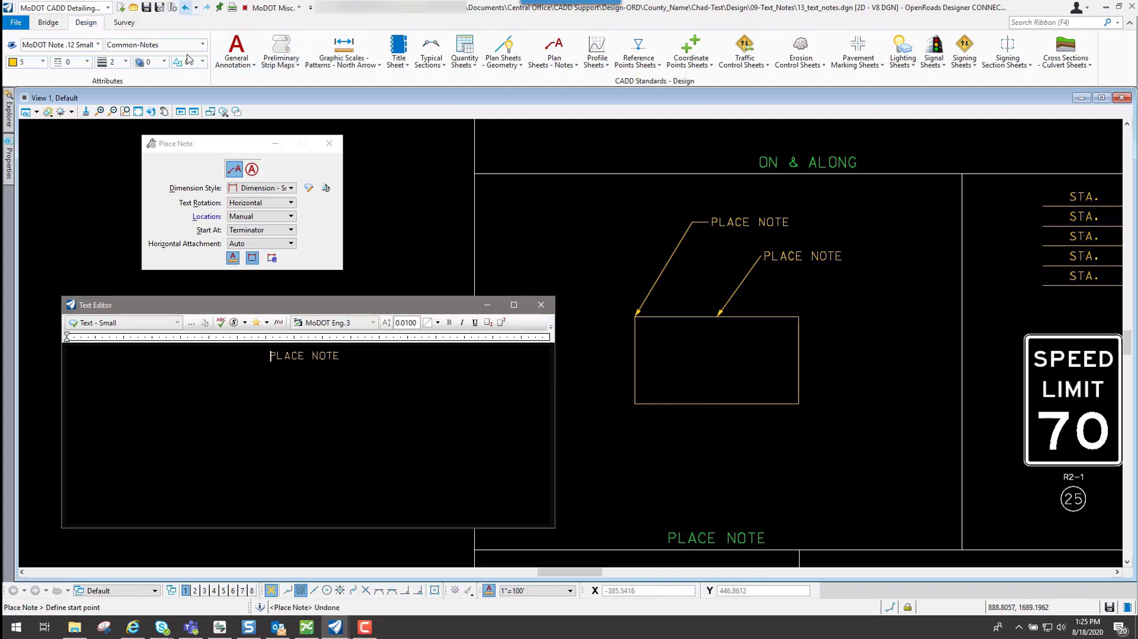
left_click(269, 217)
left_click(270, 206)
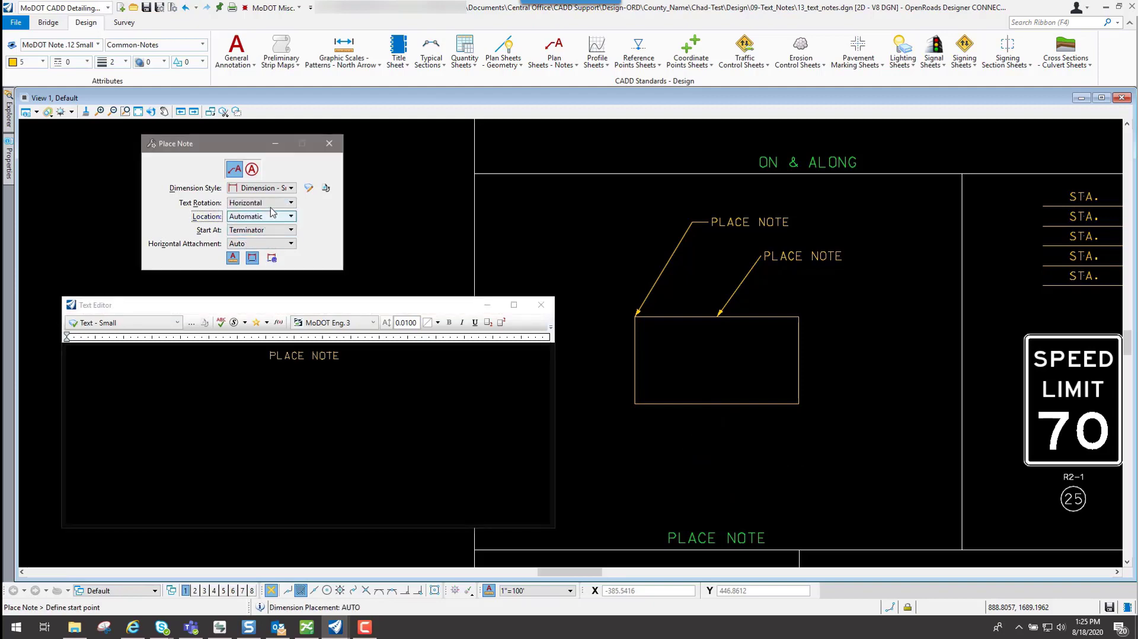